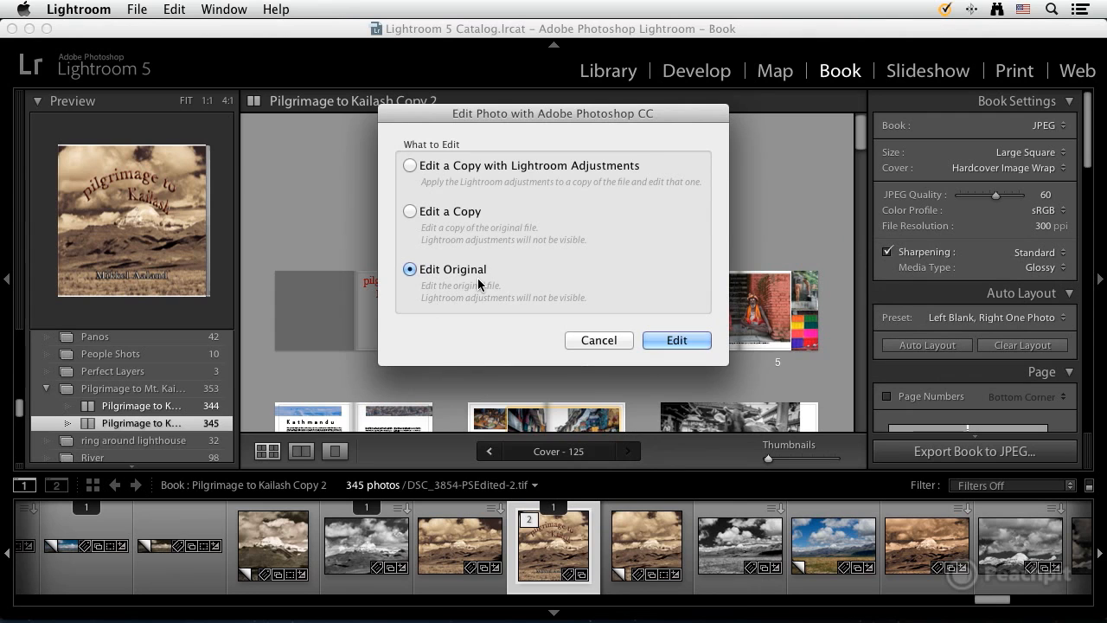
# - Open the original cover photo for editing in Photoshop and hide both text layers
pyautogui.click(676, 340)
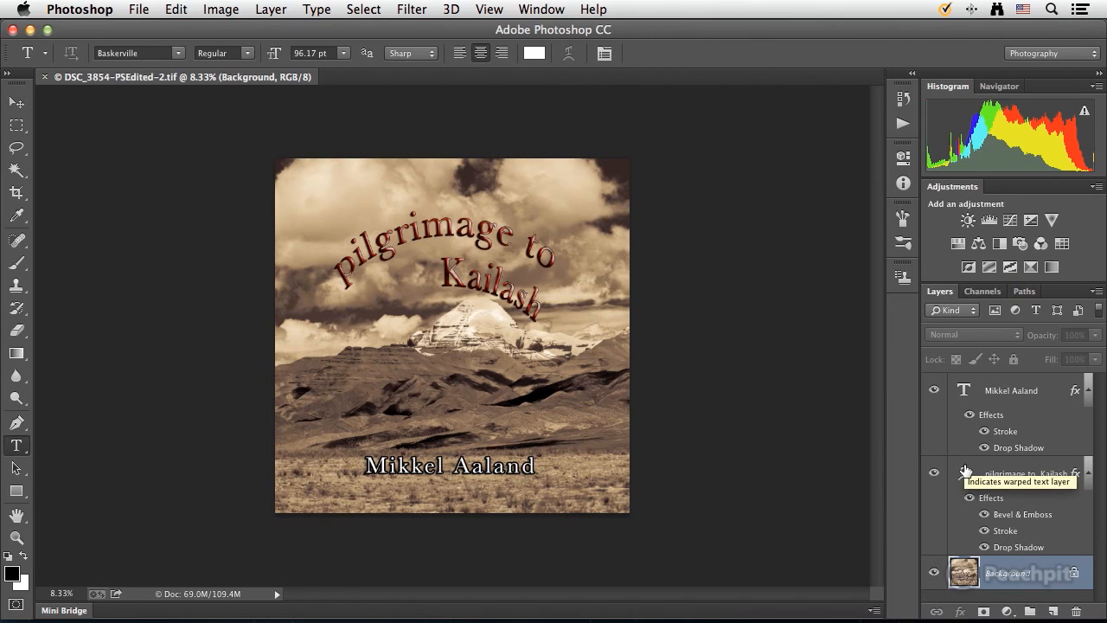
pyautogui.click(935, 394)
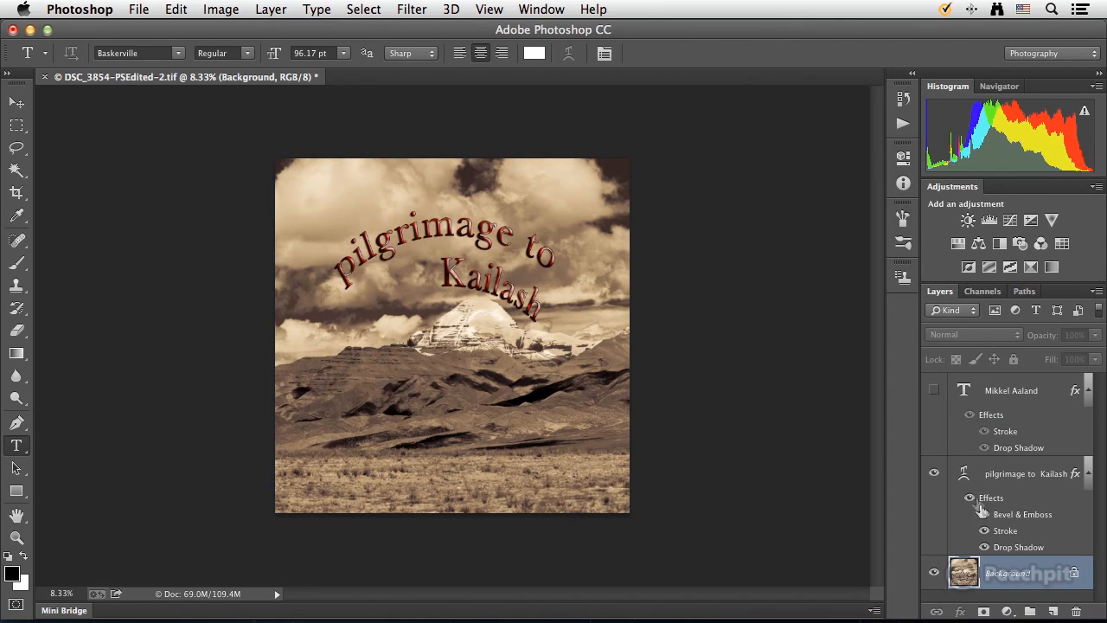
pyautogui.click(934, 474)
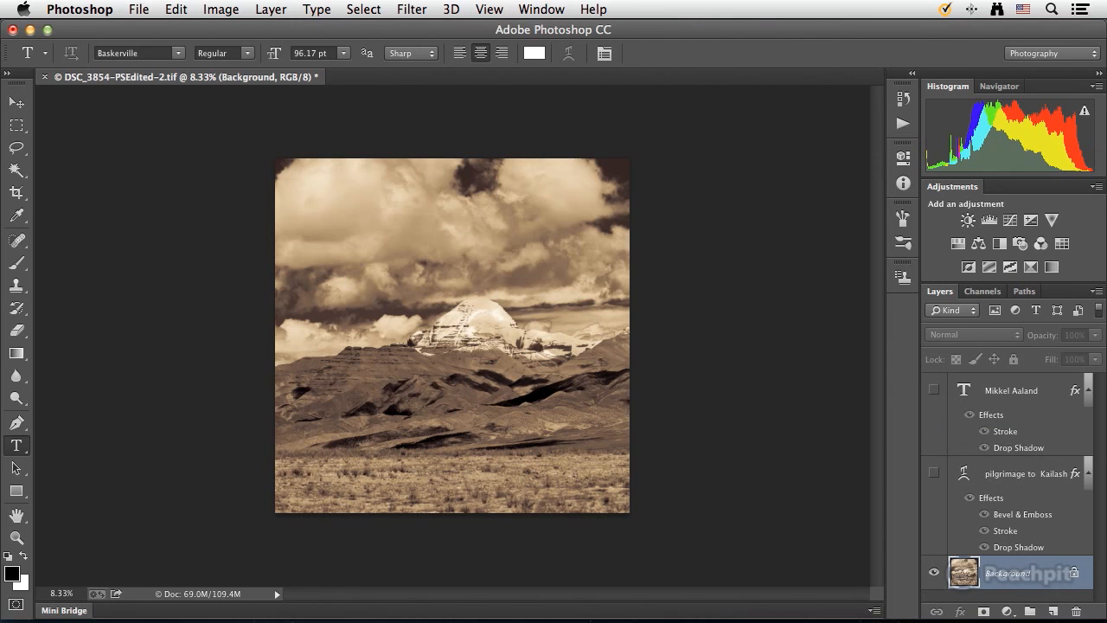
# - Define a pattern from the cover's background photo, keeping the file name as its name, and show both text layers again
pyautogui.click(176, 9)
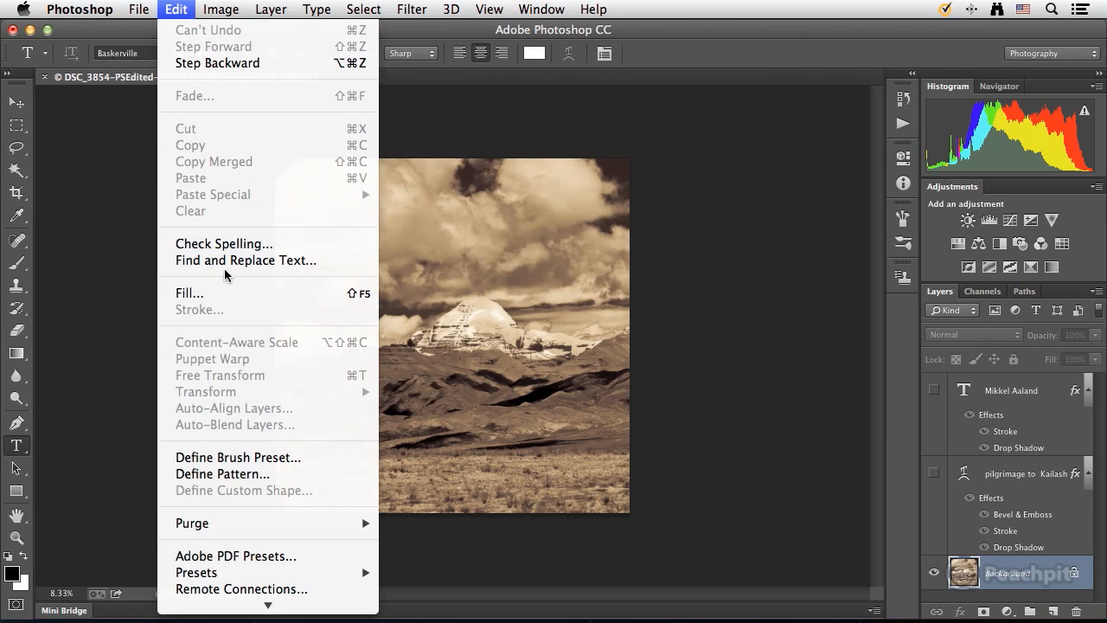
pyautogui.click(210, 474)
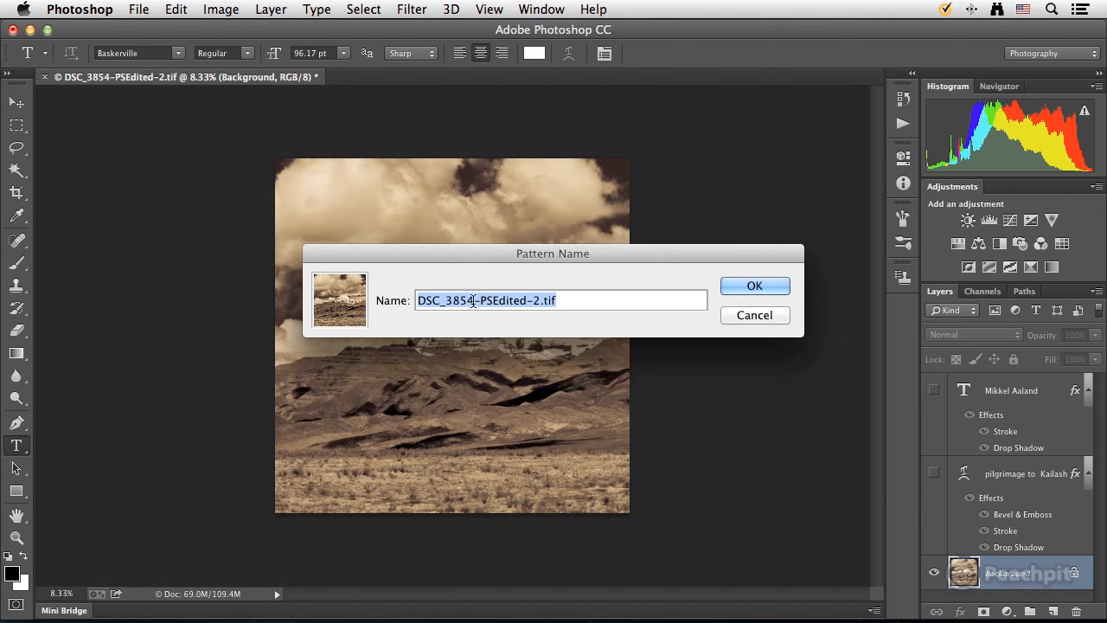
pyautogui.click(774, 286)
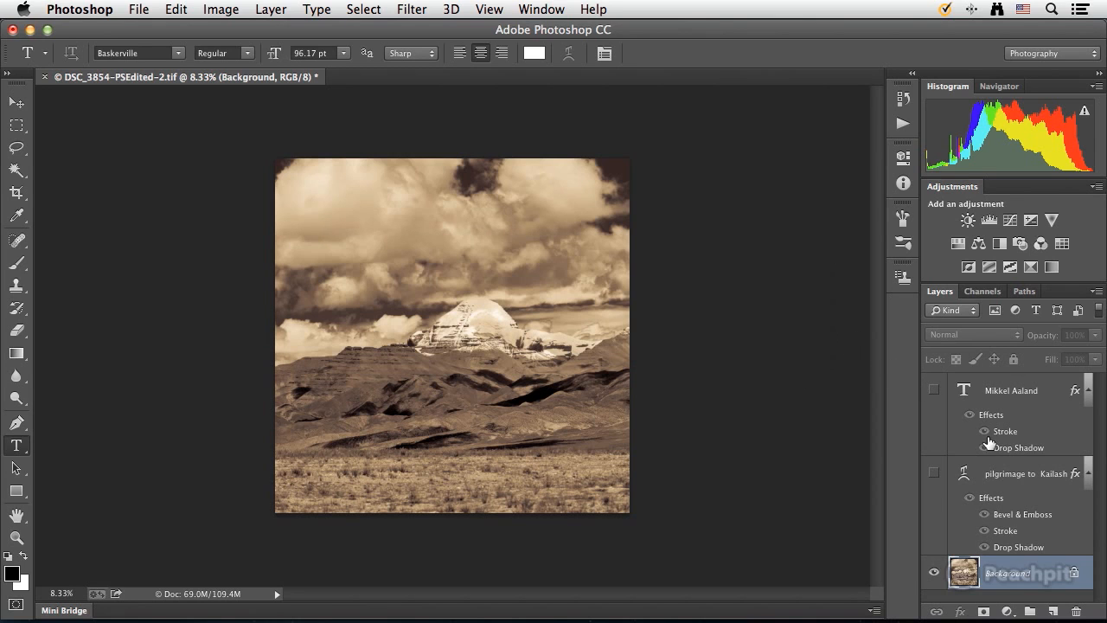
pyautogui.click(934, 474)
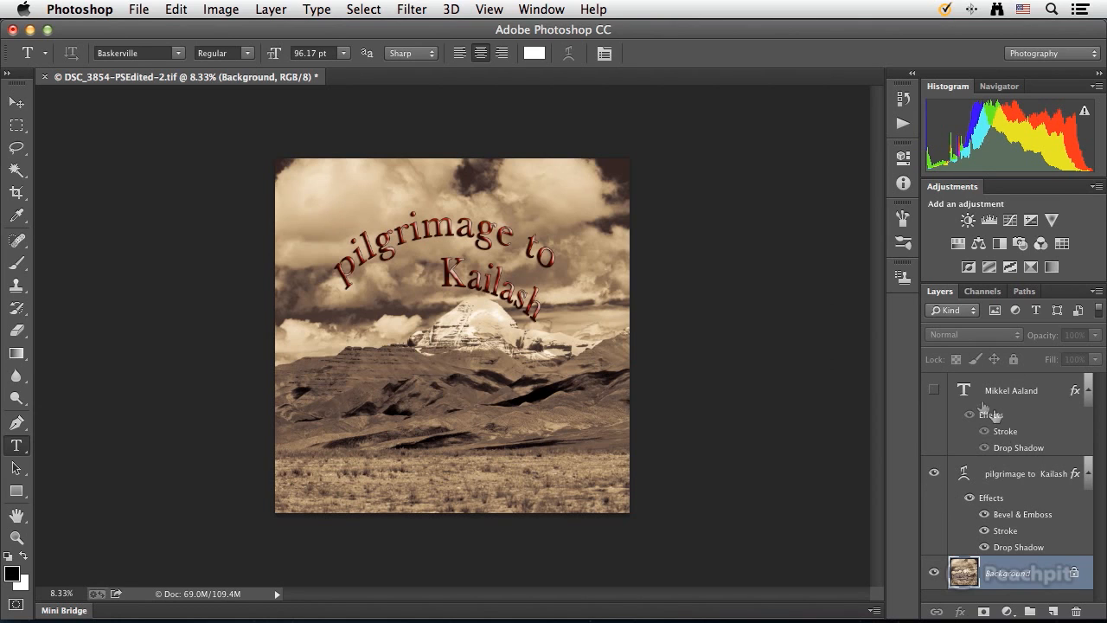
pyautogui.click(933, 391)
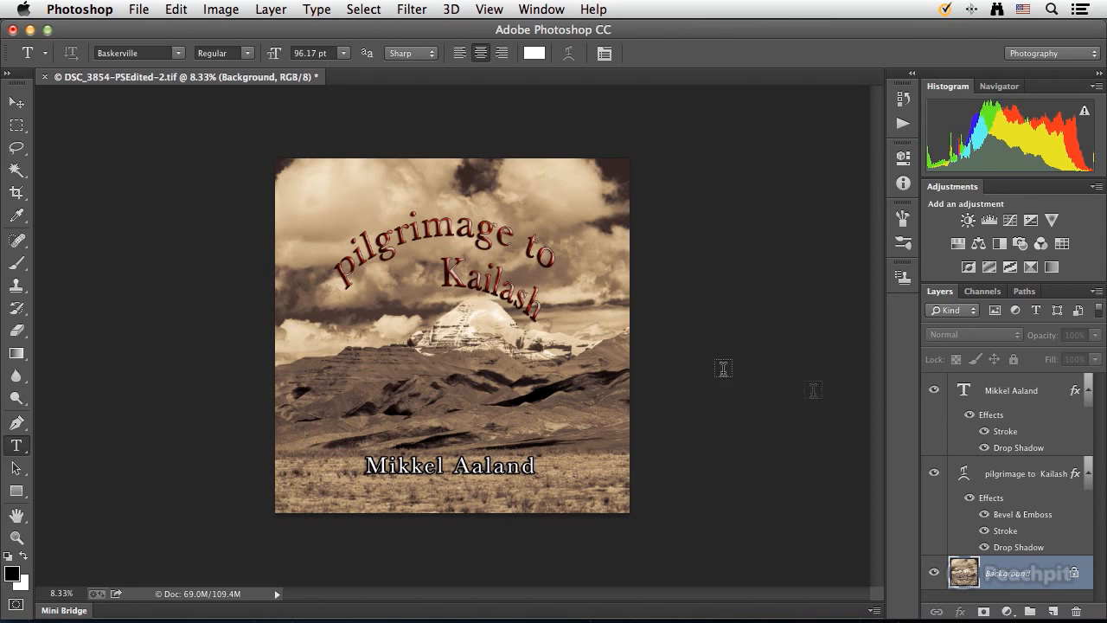
# - Add a Pattern Overlay to the "pilgrimage to Kailash" text layer, using the pattern made from the cover photo
pyautogui.click(1029, 473)
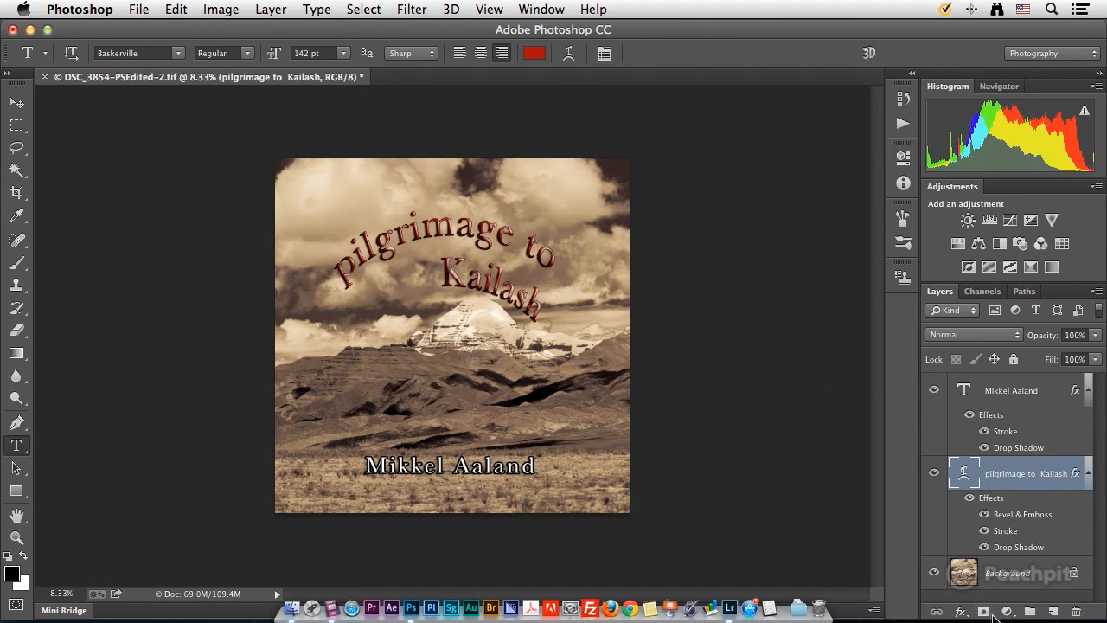
pyautogui.click(962, 612)
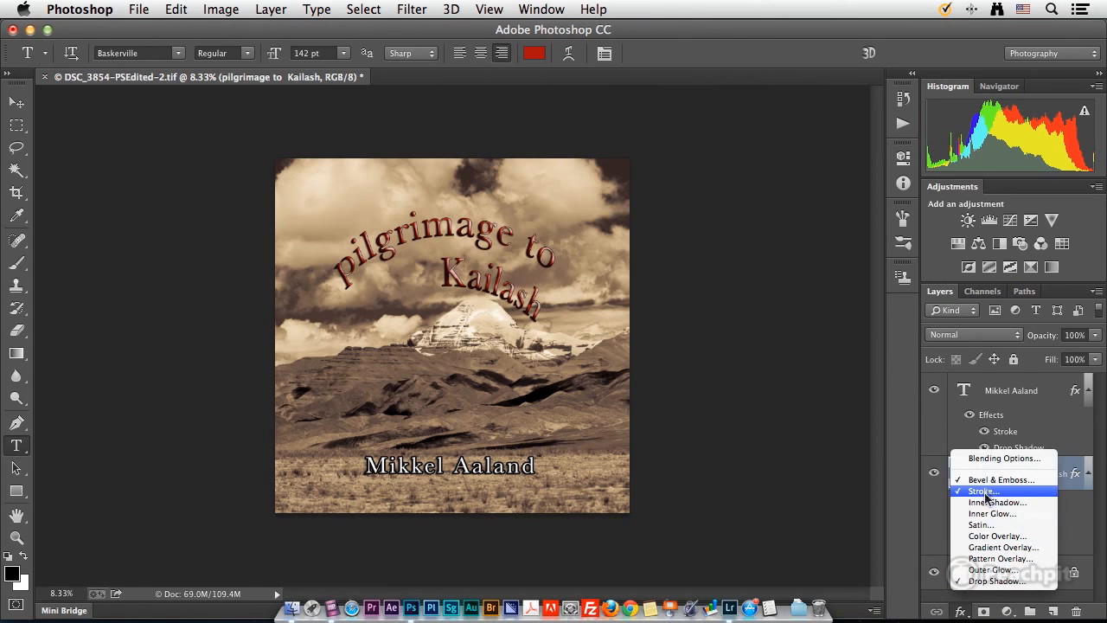
pyautogui.click(986, 458)
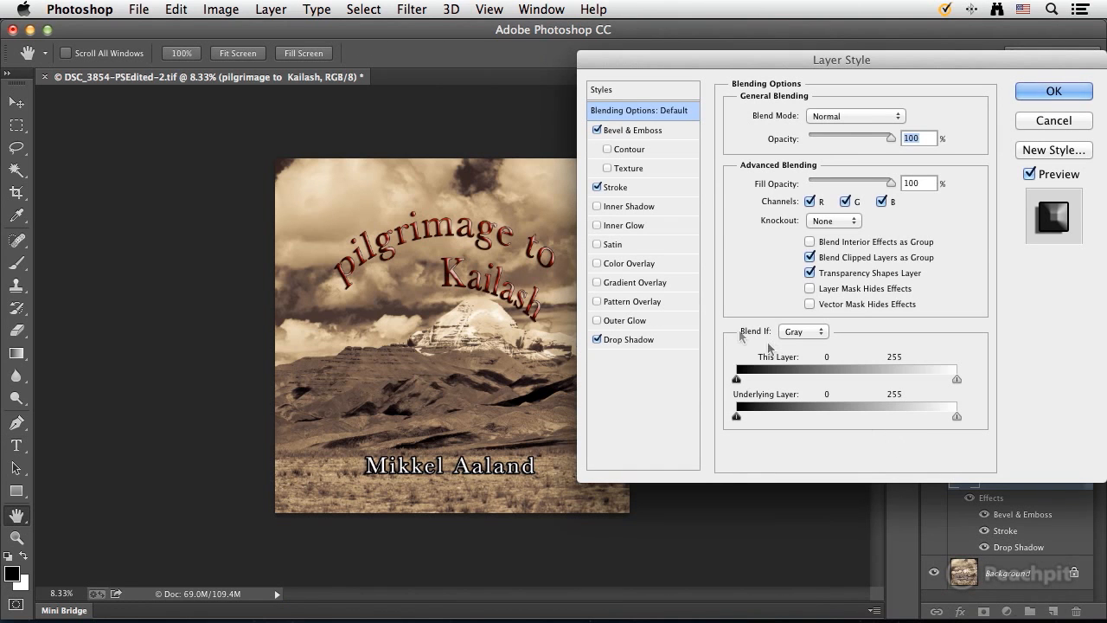
pyautogui.click(597, 302)
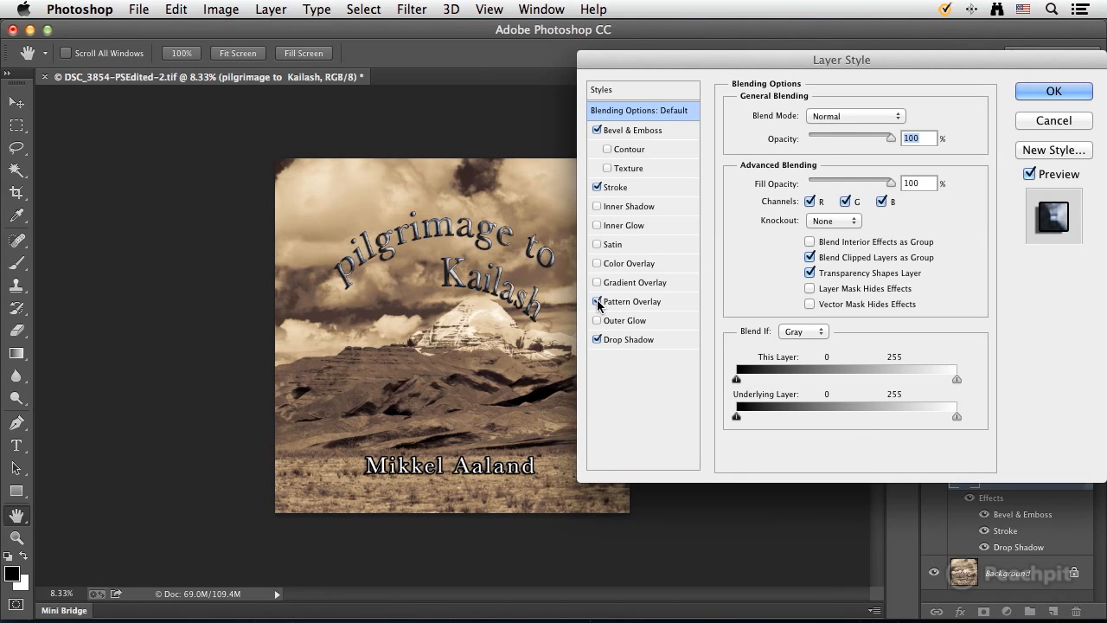
pyautogui.click(640, 302)
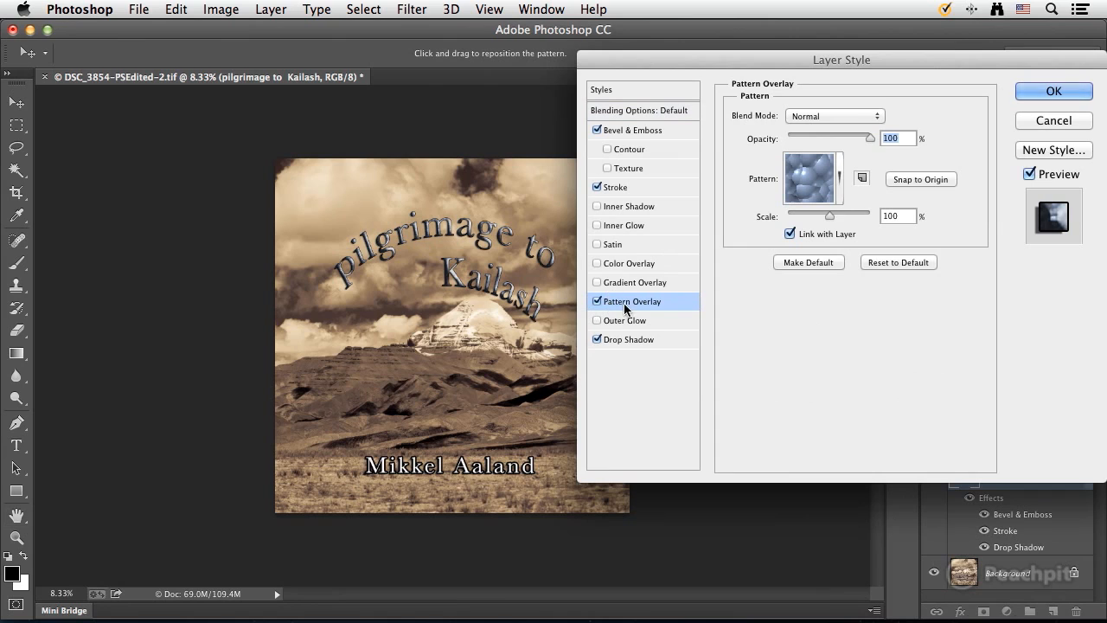
pyautogui.click(839, 186)
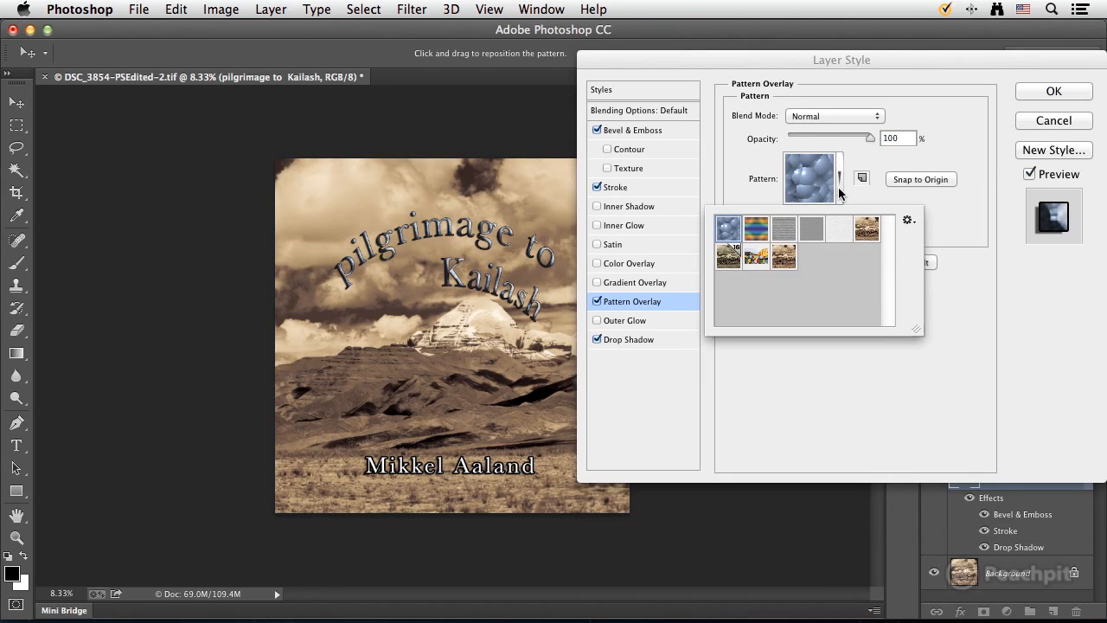
pyautogui.click(787, 256)
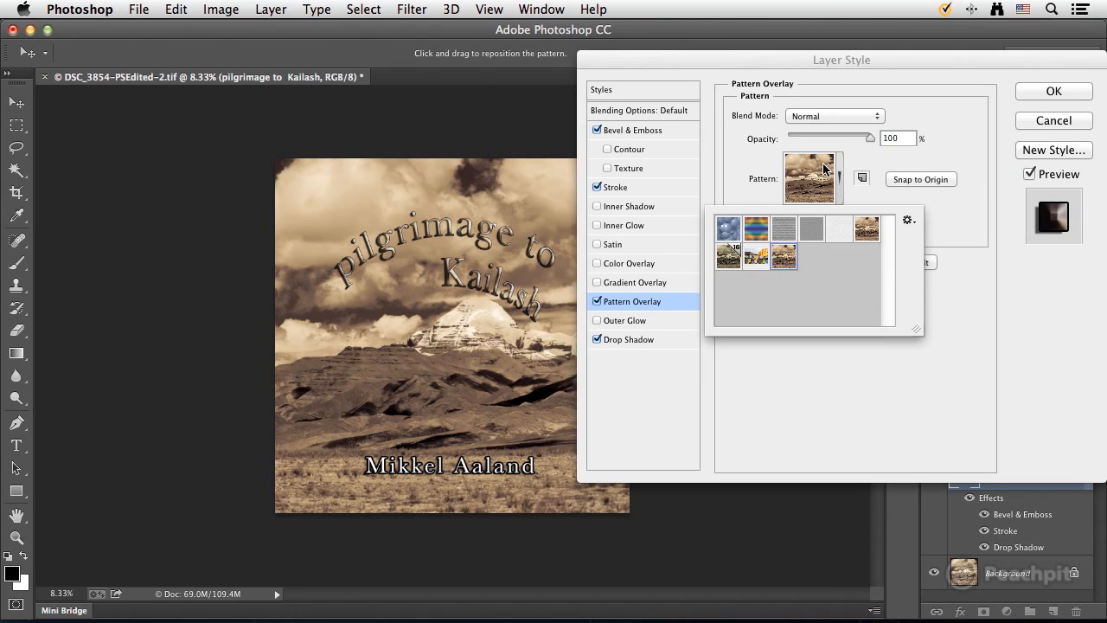
pyautogui.click(887, 185)
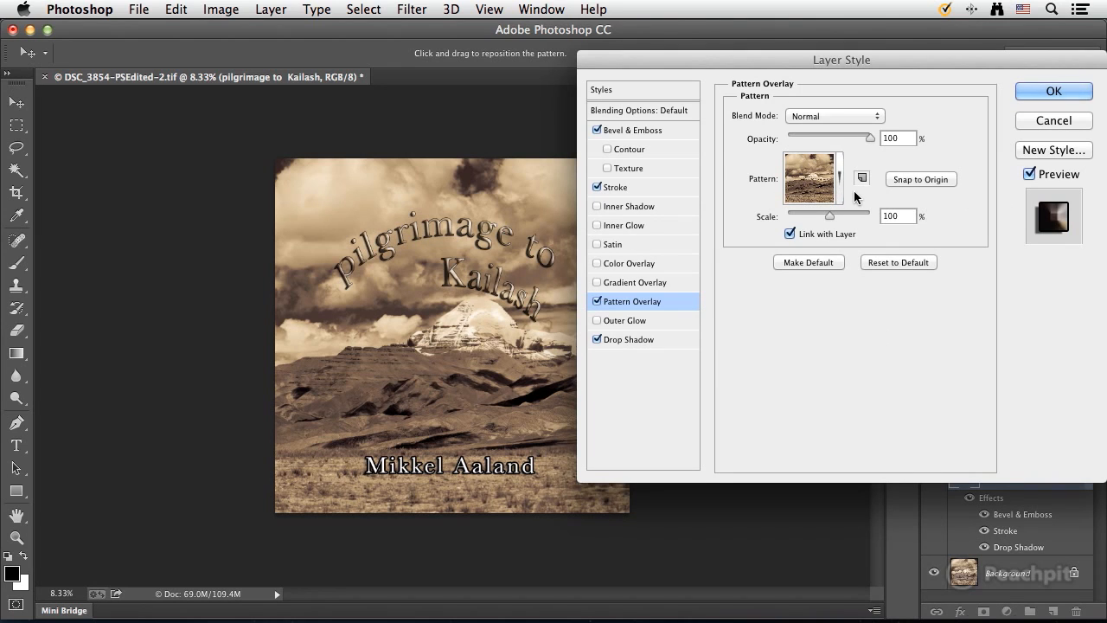
# - Set the pattern overlay's scale to 207% and reposition the pattern inside the title lettering, starting from the snapped origin
pyautogui.moveTo(829, 215)
pyautogui.mouseDown()
pyautogui.moveTo(817, 216)
pyautogui.moveTo(834, 214)
pyautogui.mouseUp()
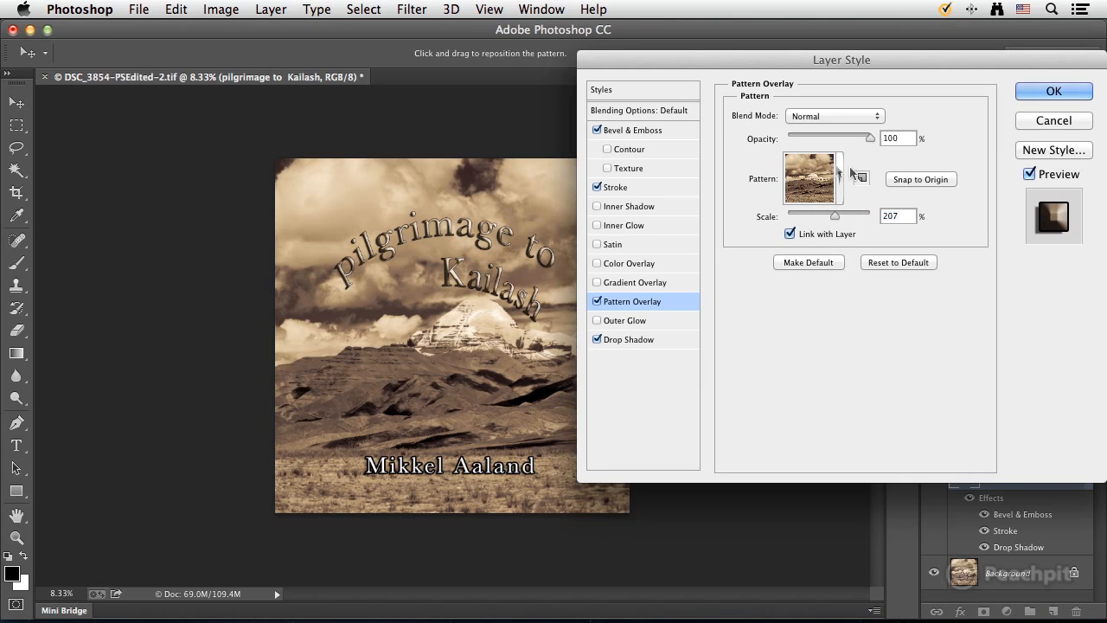
pyautogui.click(913, 178)
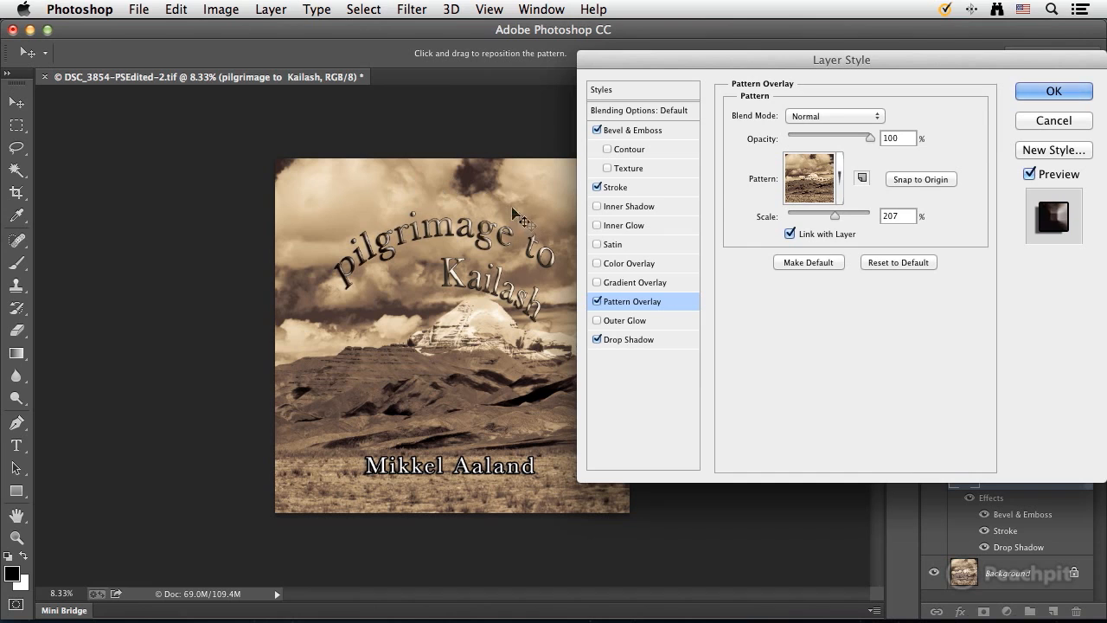
pyautogui.moveTo(506, 199); pyautogui.dragTo(438, 248)
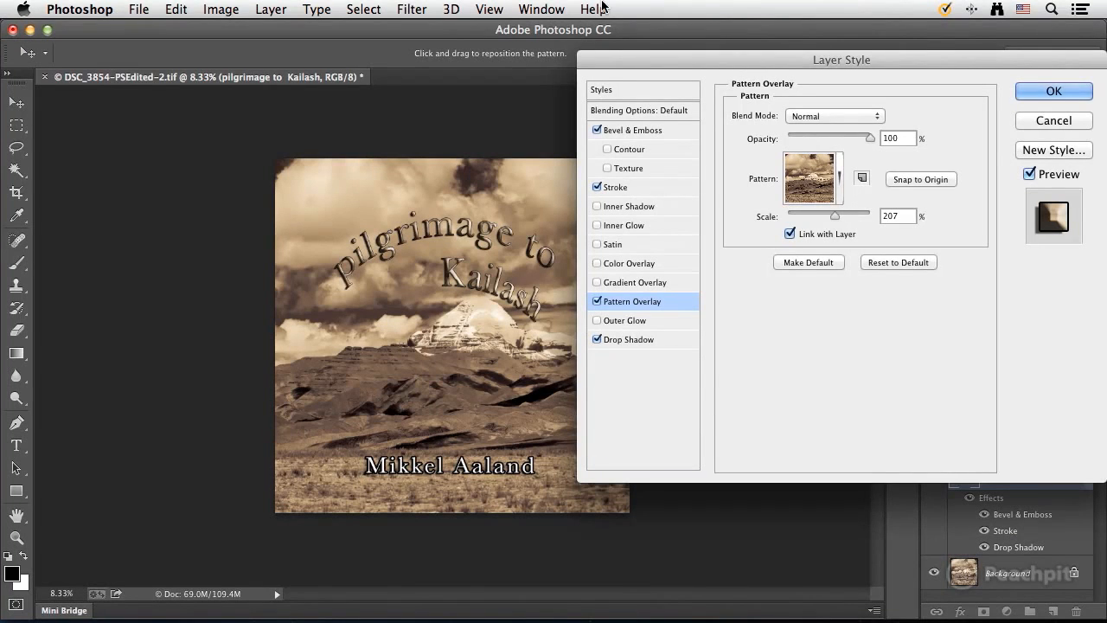
# - Compare the title with Bevel & Emboss off and on, leaving it on, and accept the layer style
pyautogui.click(610, 130)
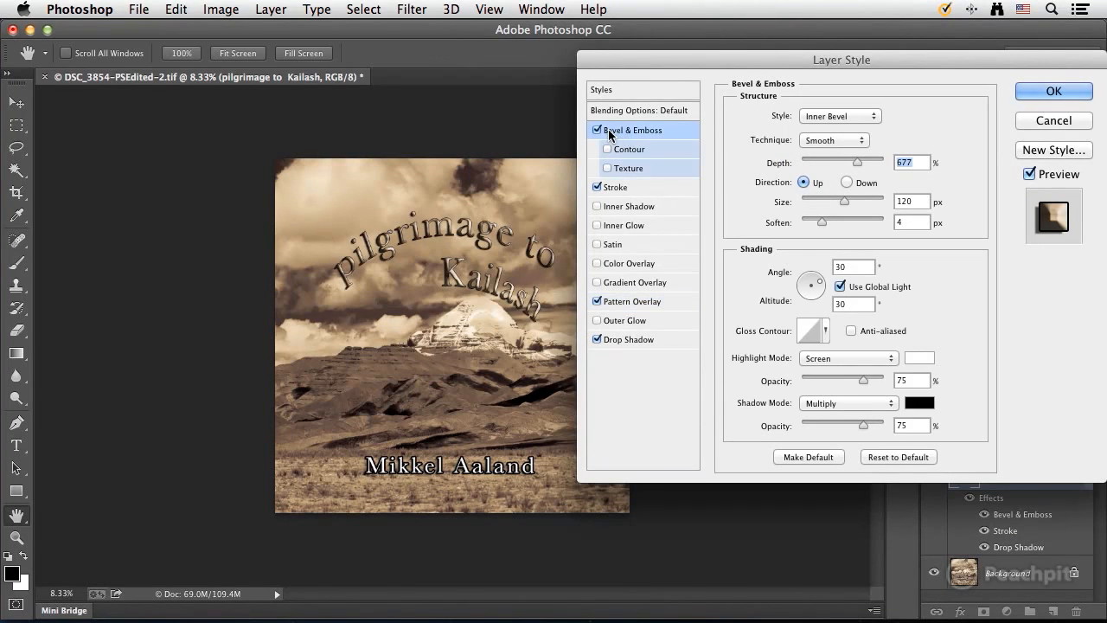
pyautogui.click(596, 129)
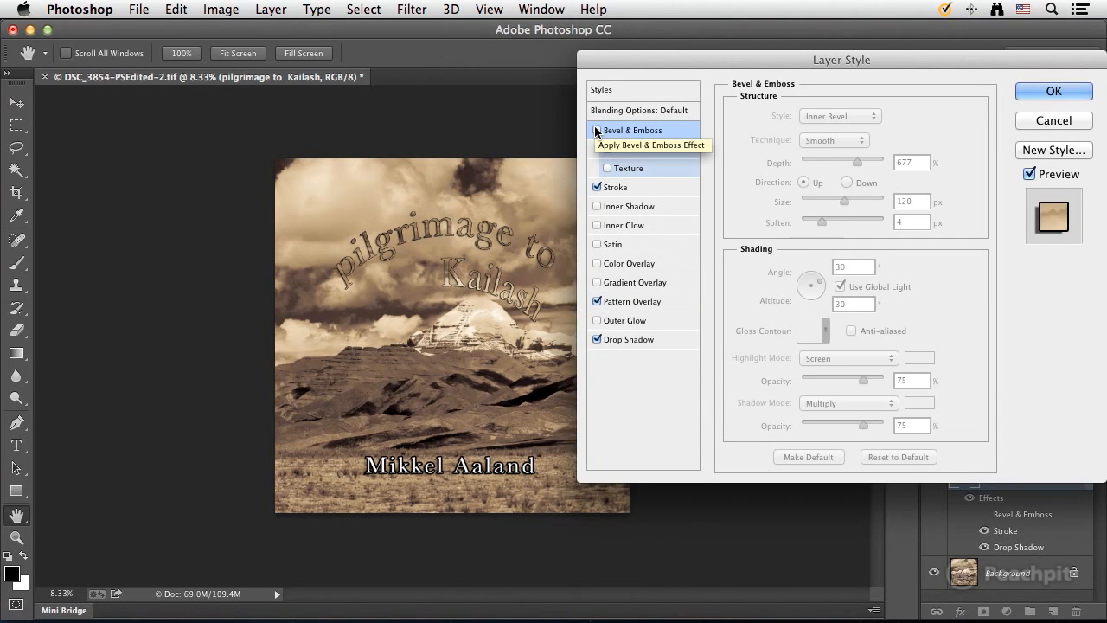
pyautogui.click(596, 129)
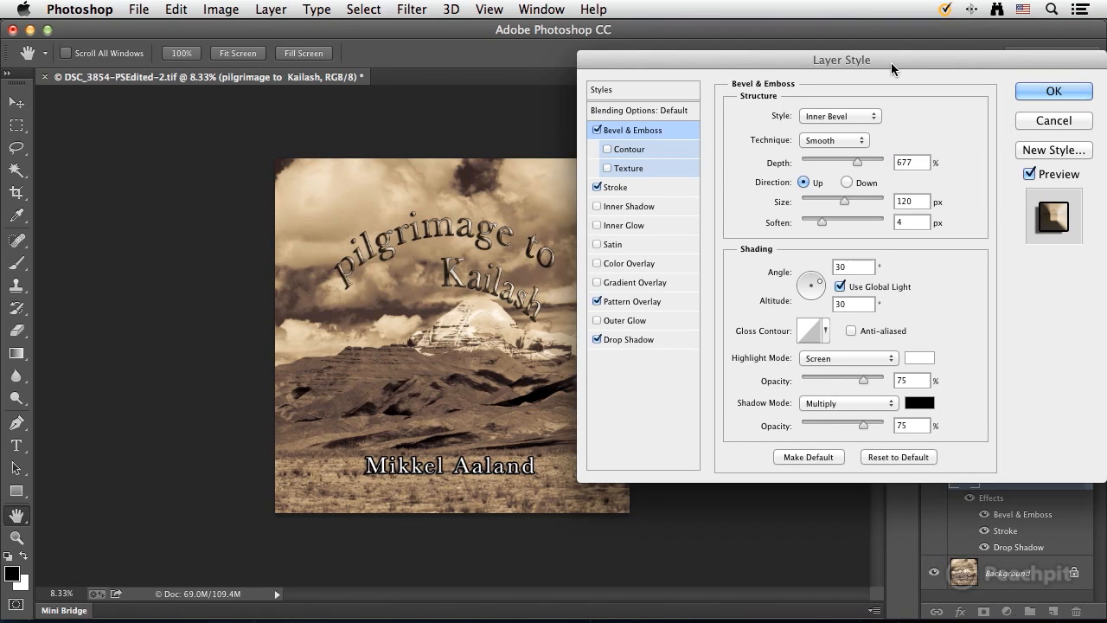
pyautogui.moveTo(936, 64); pyautogui.dragTo(945, 80)
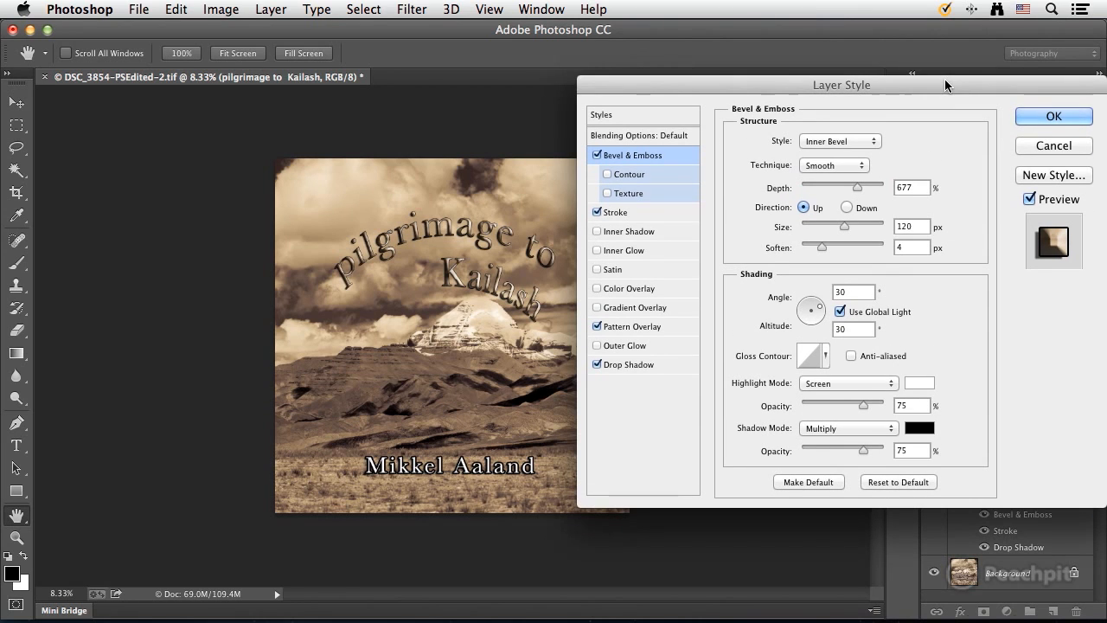
pyautogui.click(1052, 119)
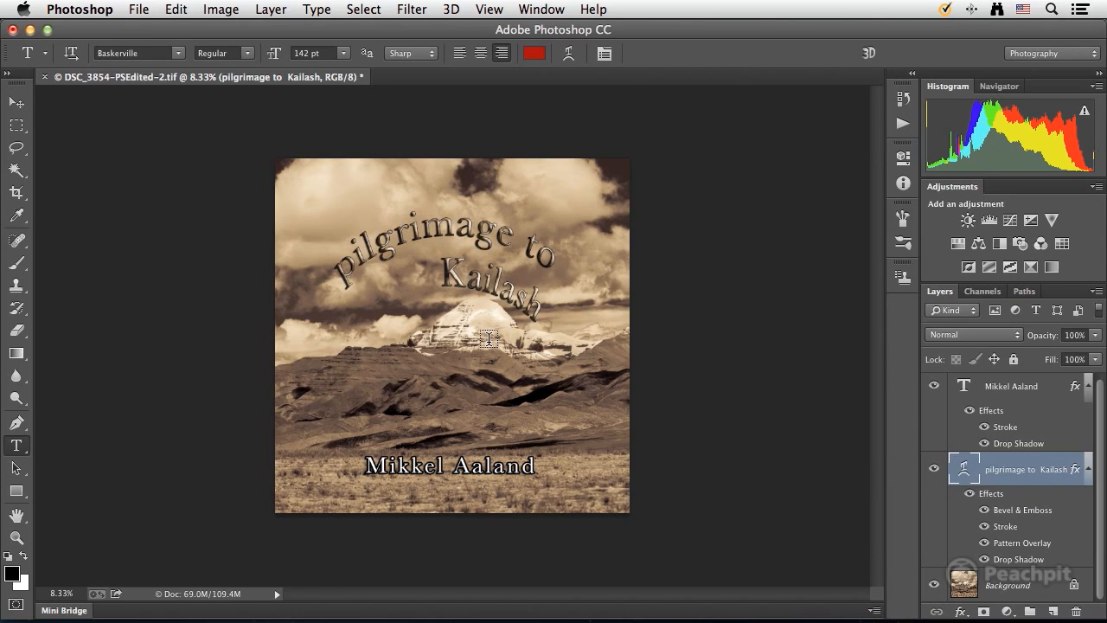
# - Move the "pilgrimage to Kailash" title slightly higher in the sky with the Move tool
pyautogui.press('v')
pyautogui.moveTo(483, 386); pyautogui.dragTo(471, 365)
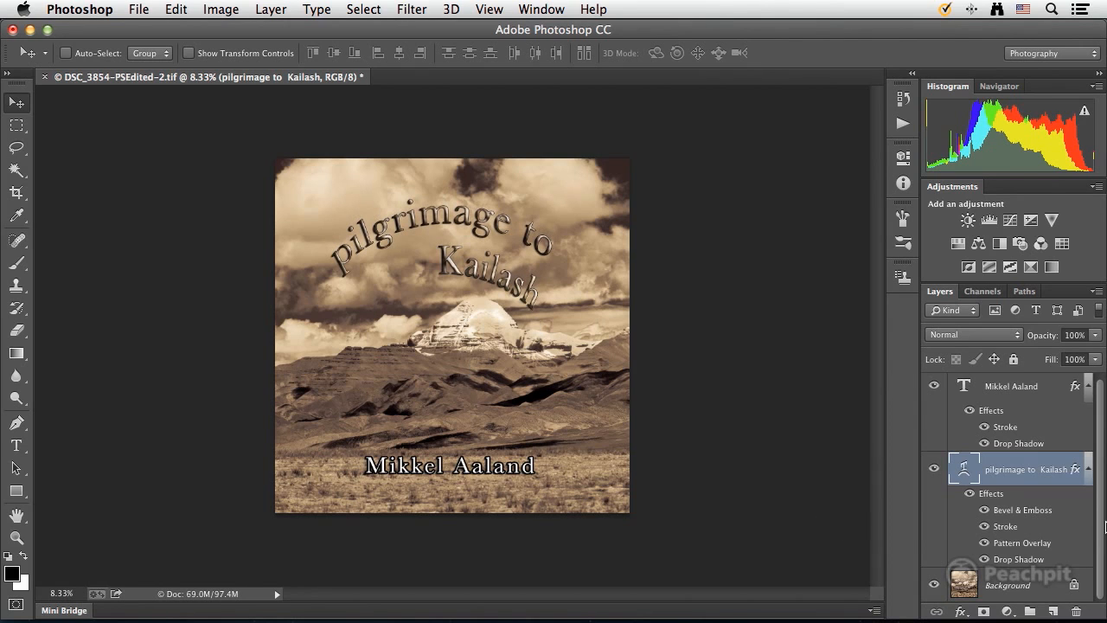
# - Turn off Link with Layer for the title's pattern overlay and move the title up and down over the photo
pyautogui.click(961, 611)
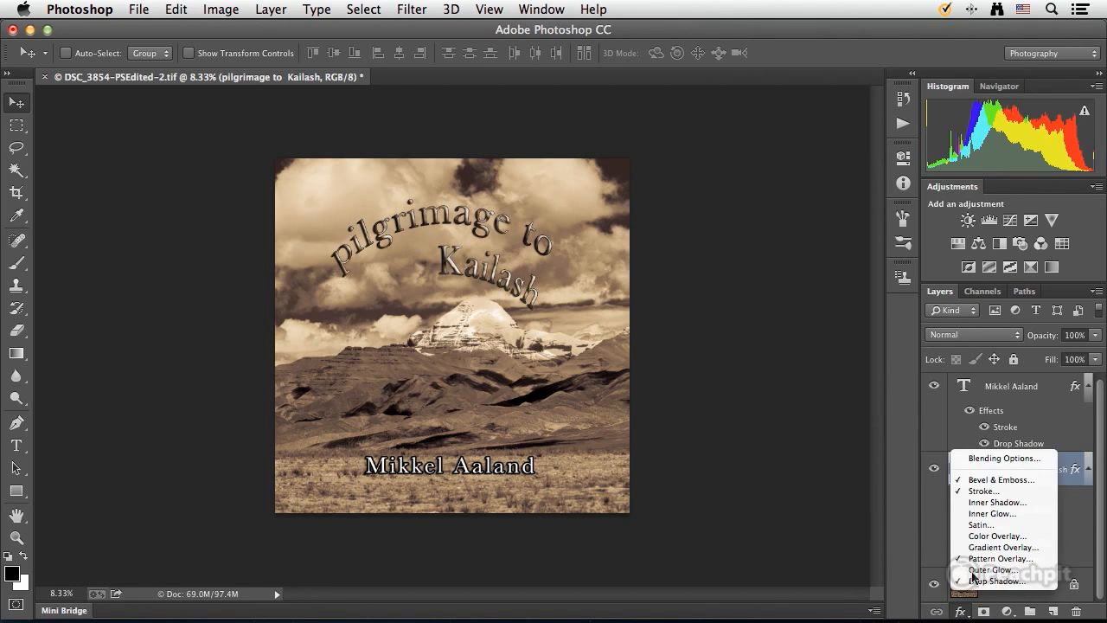
pyautogui.click(987, 559)
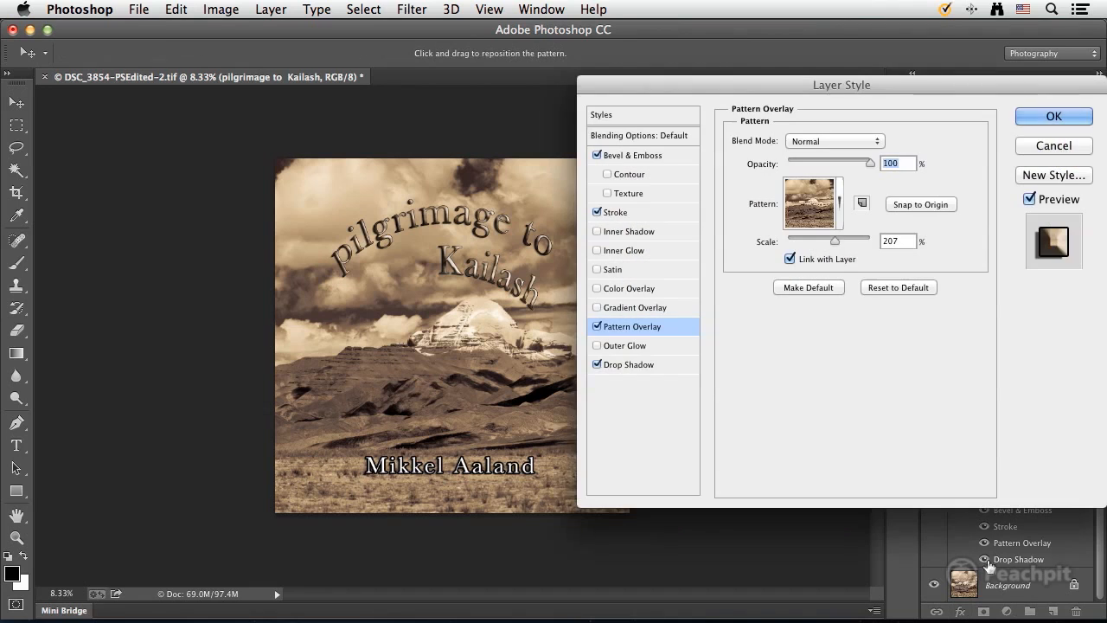
pyautogui.click(790, 258)
pyautogui.click(1047, 115)
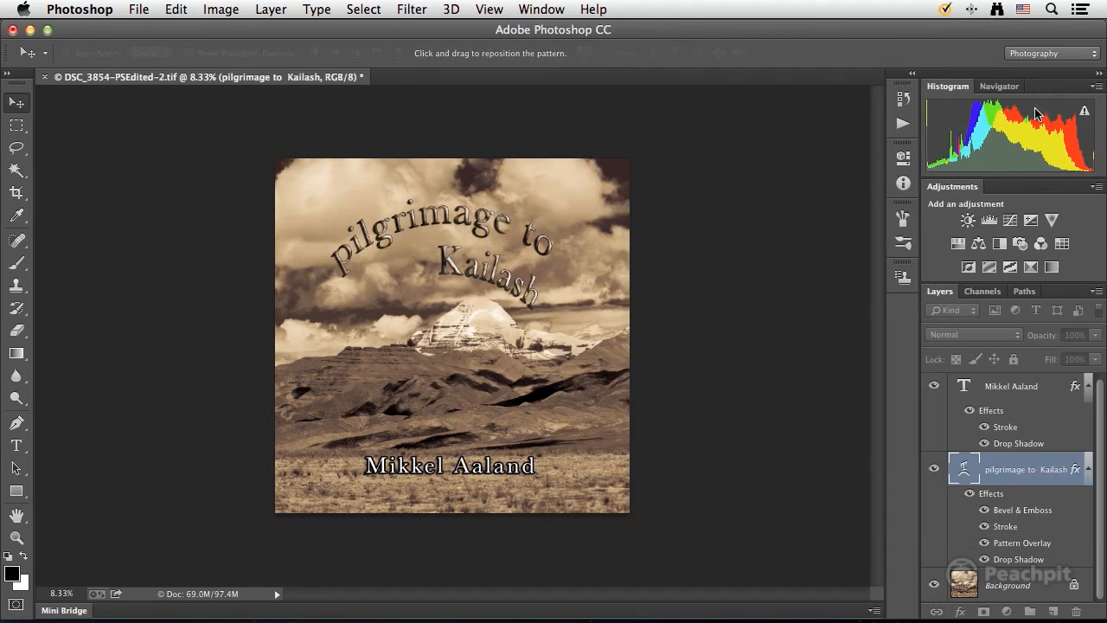
pyautogui.moveTo(481, 374); pyautogui.dragTo(472, 337)
pyautogui.moveTo(468, 315); pyautogui.dragTo(481, 372)
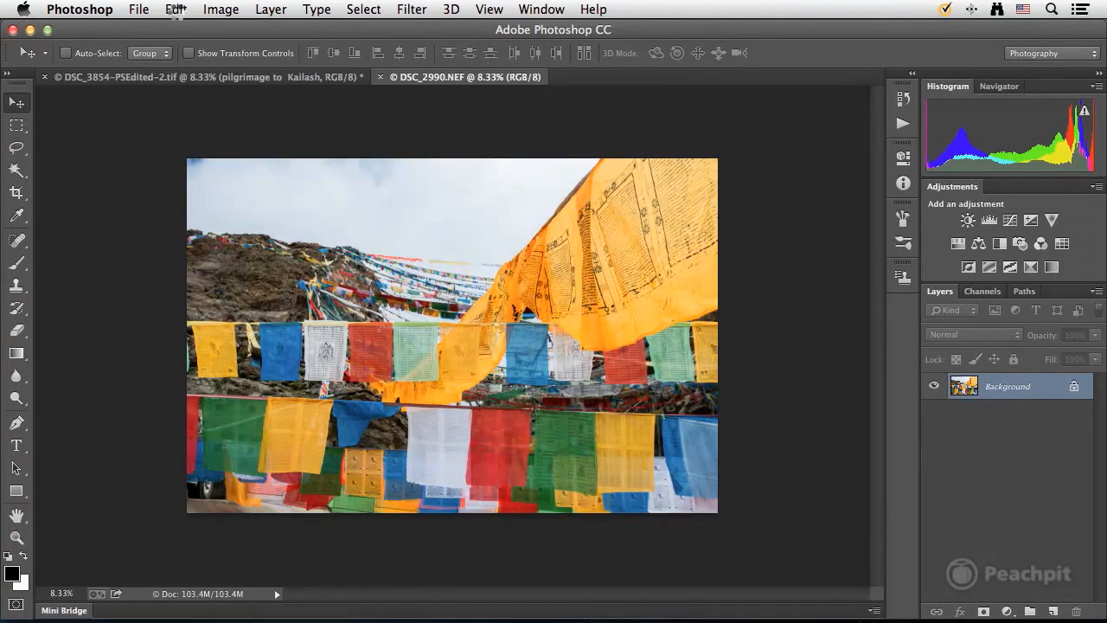
# - Define a pattern from the whole prayer flags photo DSC_2990.NEF, keeping the suggested name
pyautogui.click(176, 10)
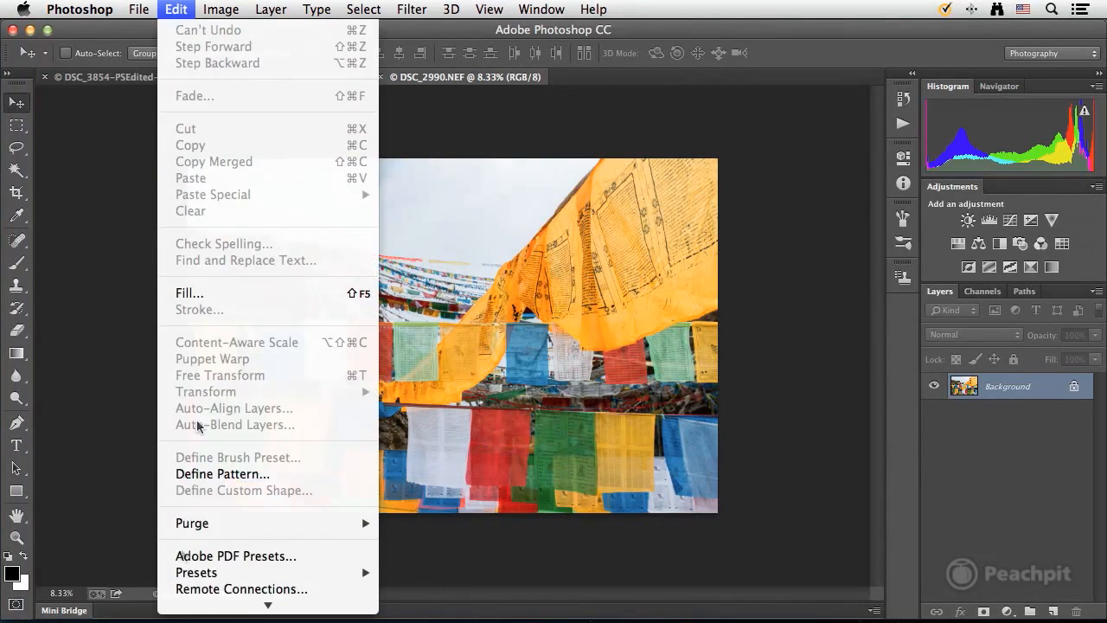
pyautogui.click(199, 373)
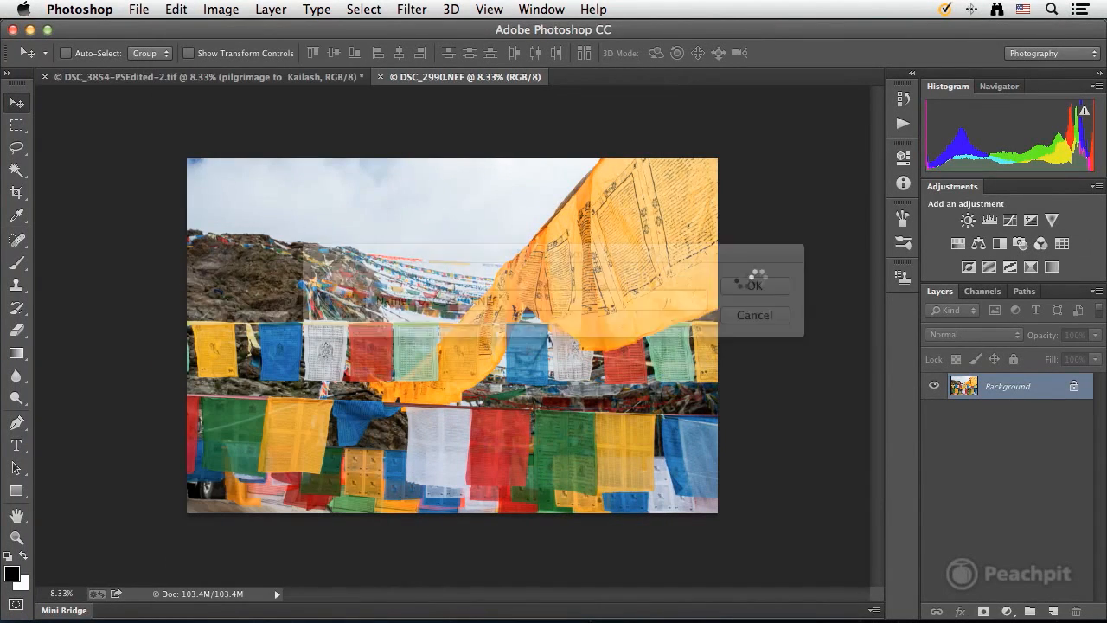
pyautogui.click(755, 285)
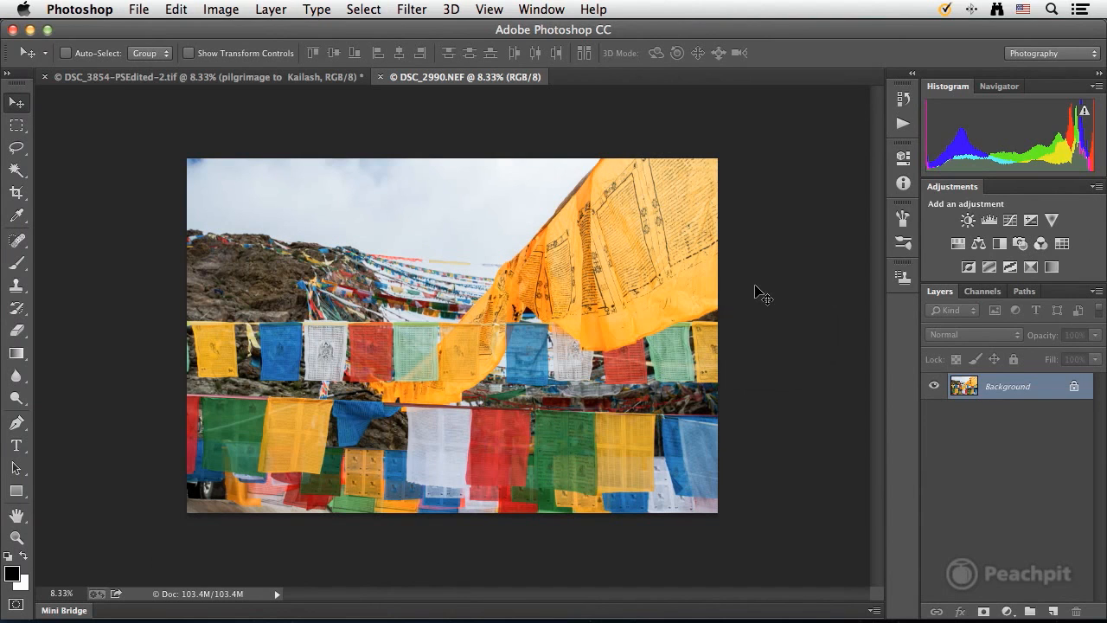
# - Add the text "TIBET" to the prayer flags photo and move it to the middle of the sky
pyautogui.press('t')
pyautogui.click(290, 230)
pyautogui.write('TIBET')
pyautogui.moveTo(264, 315); pyautogui.dragTo(482, 320)
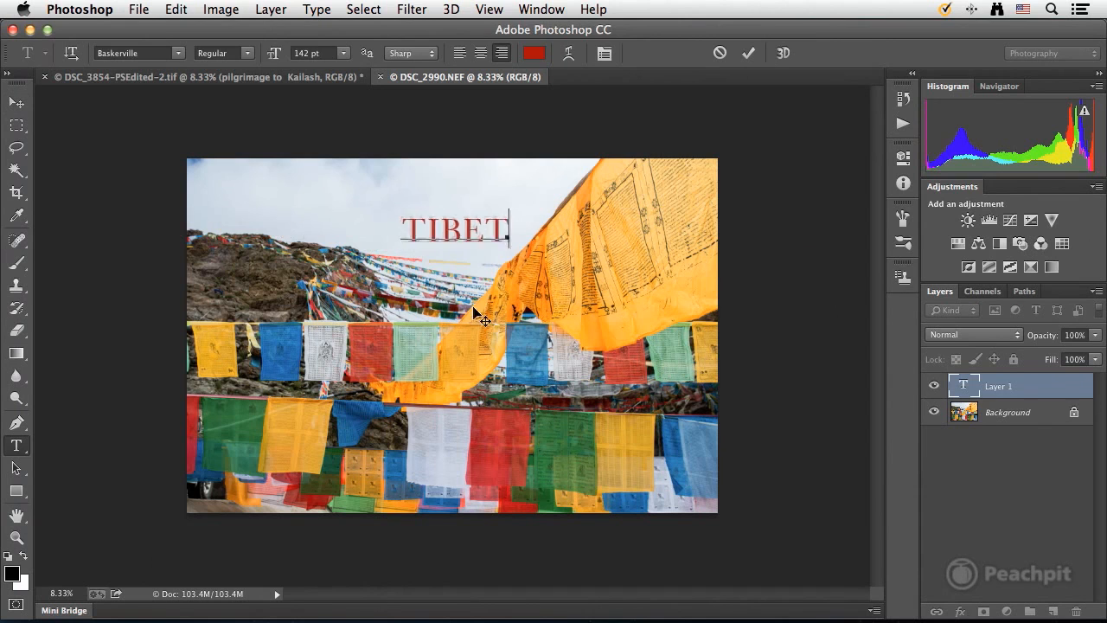
# - Enlarge the TIBET text to 512 pt and move it to the centre of the prayer flags photo
pyautogui.moveTo(274, 56); pyautogui.dragTo(637, 263)
pyautogui.press('super+a')
pyautogui.moveTo(269, 60); pyautogui.dragTo(508, 76)
pyautogui.moveTo(446, 304); pyautogui.dragTo(519, 402)
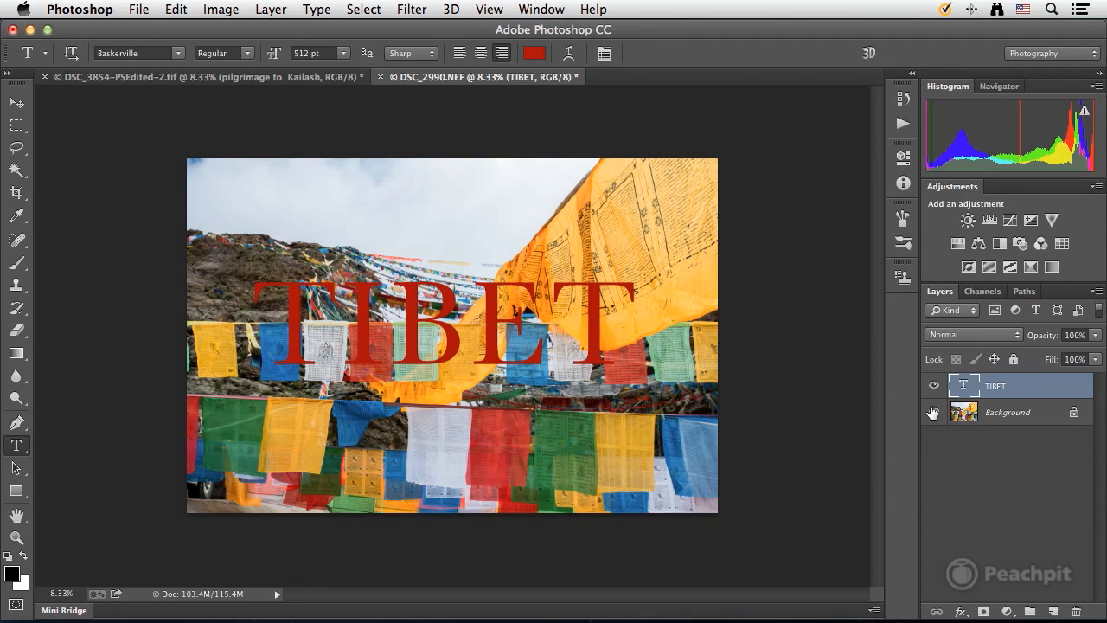
# - Hide the Background layer of the prayer flags photo
pyautogui.click(933, 412)
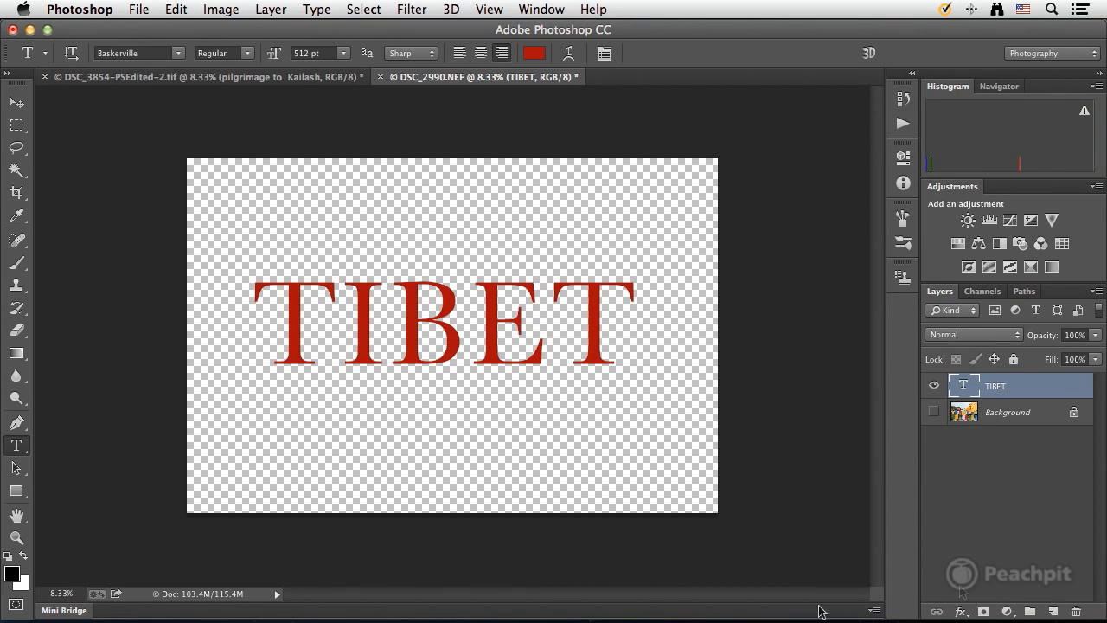
# - Add a Pattern Overlay with the prayer flags pattern to the TIBET text layer and reposition the pattern so colourful flags fill the letters
pyautogui.click(961, 611)
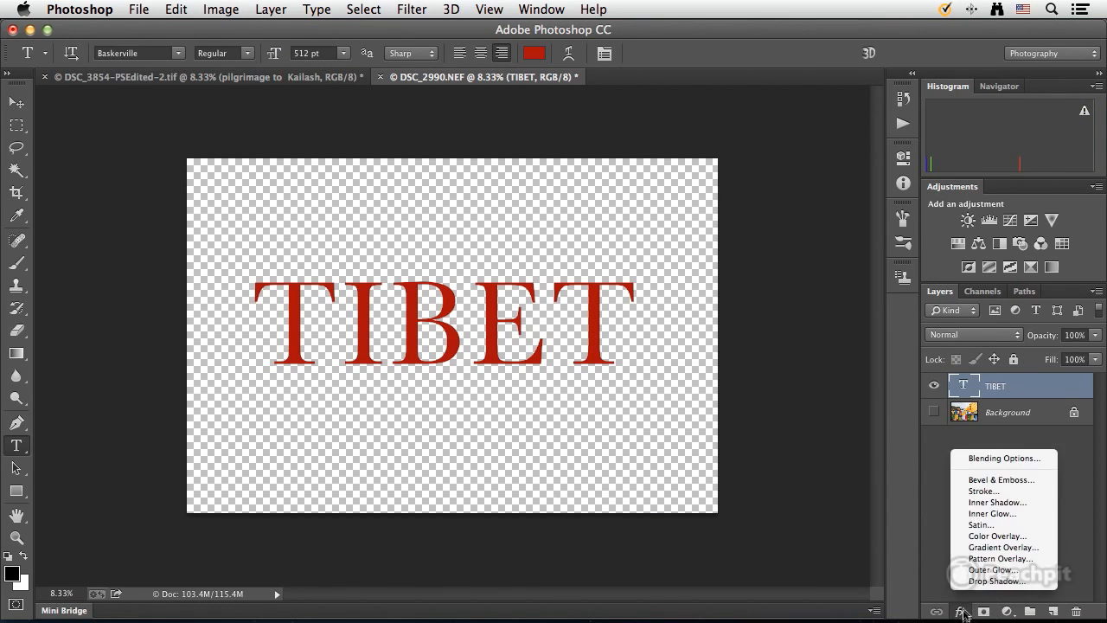
pyautogui.click(984, 463)
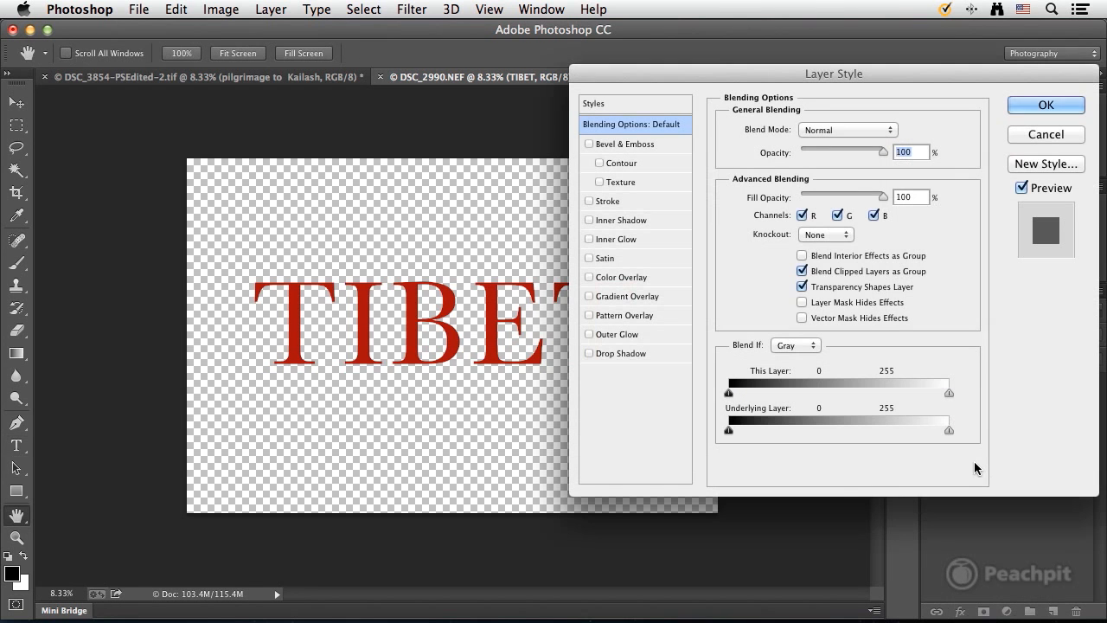
pyautogui.click(624, 316)
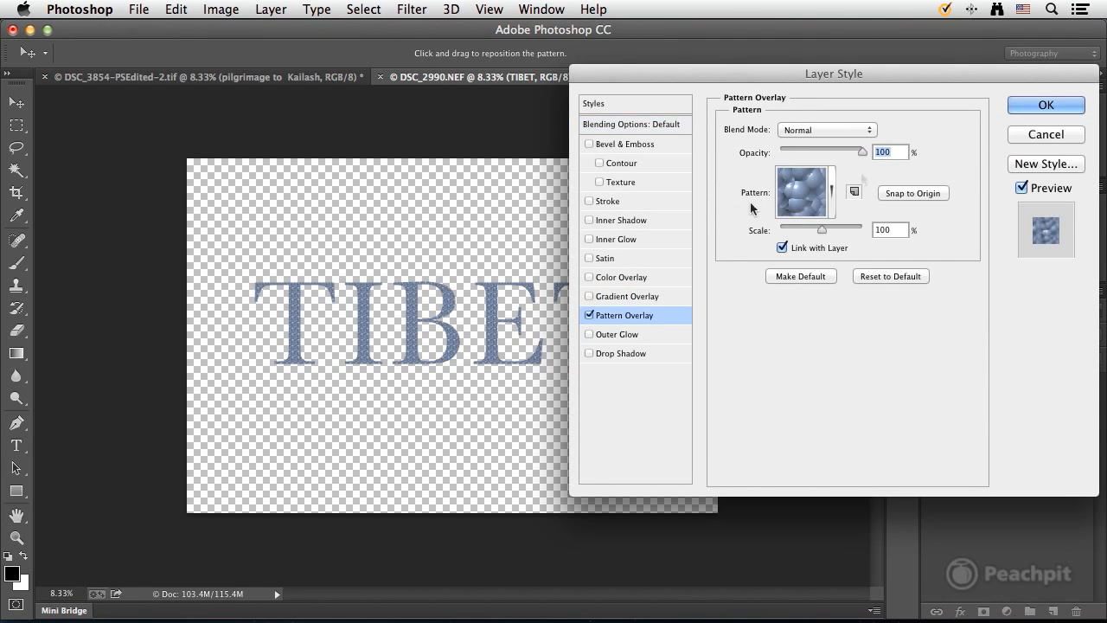
pyautogui.click(830, 192)
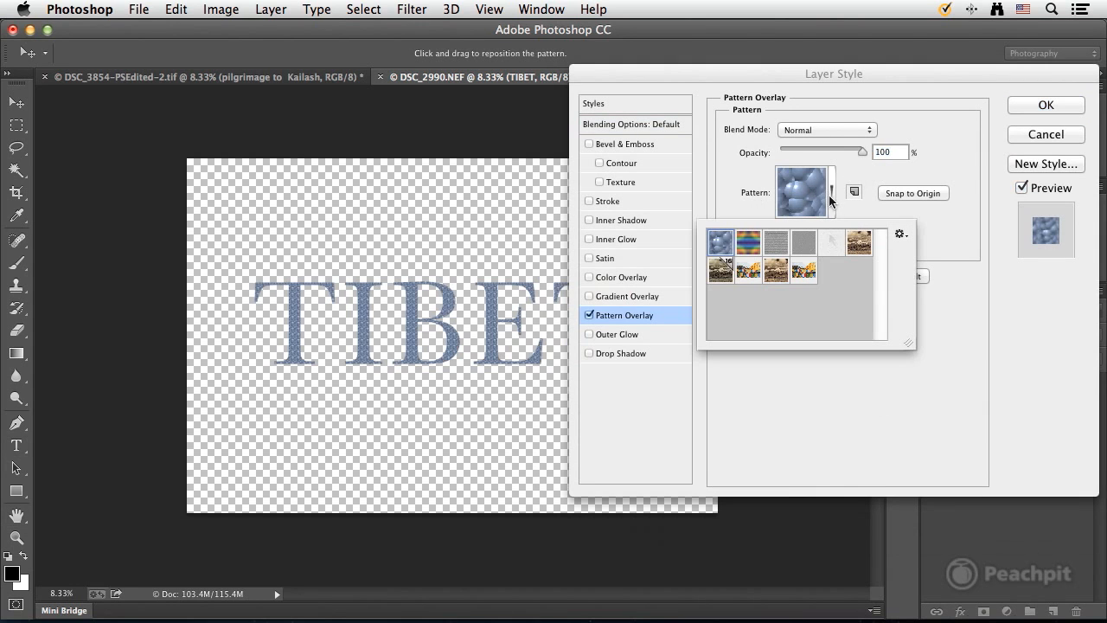
pyautogui.click(801, 275)
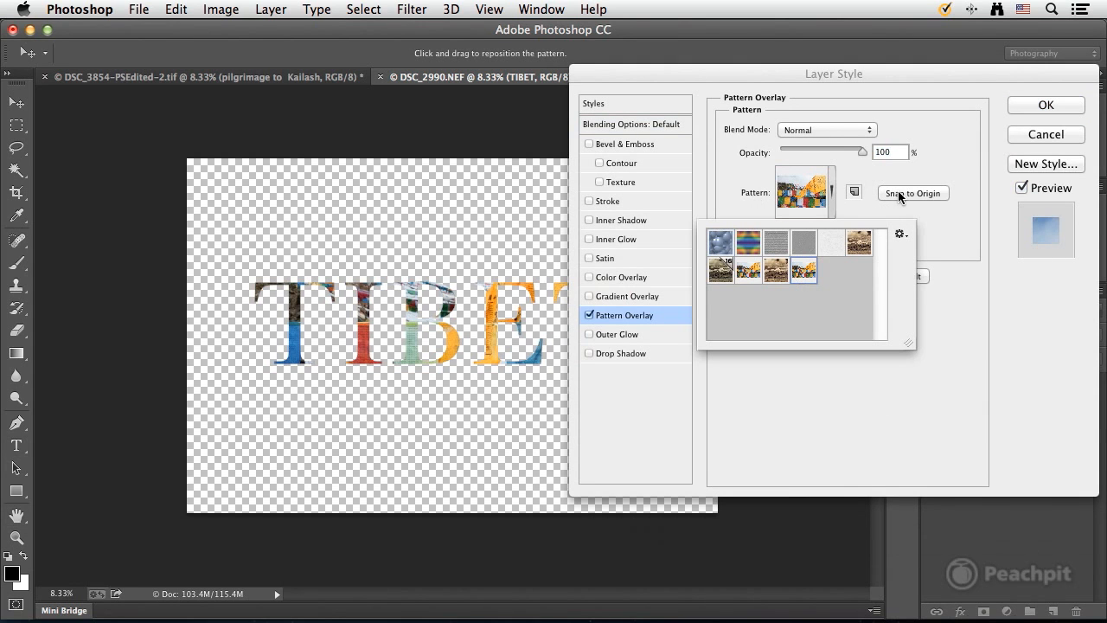
pyautogui.click(926, 225)
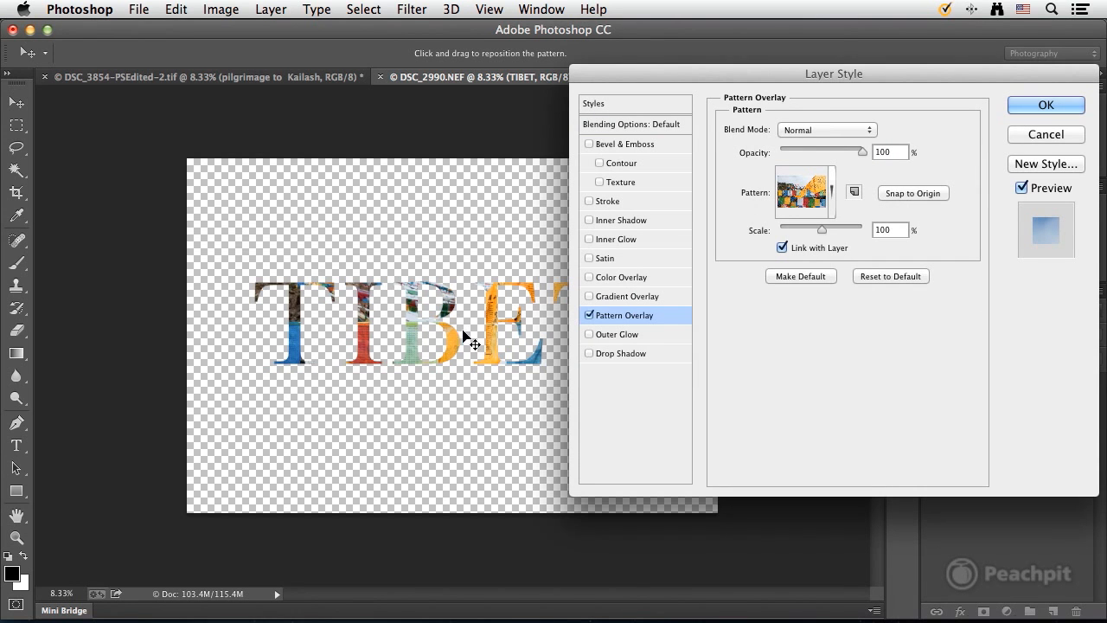
pyautogui.moveTo(449, 387); pyautogui.dragTo(416, 444)
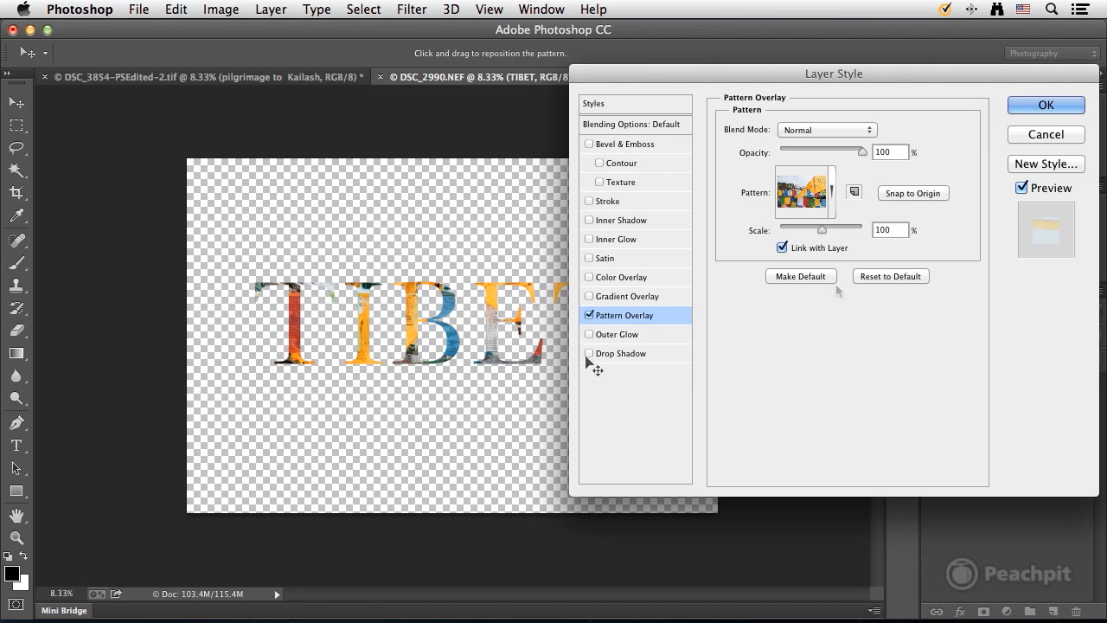
# - Add Bevel & Emboss, Stroke and a Drop Shadow with a distance of 36 px to the TIBET text's layer style
pyautogui.click(590, 145)
pyautogui.click(590, 202)
pyautogui.click(590, 353)
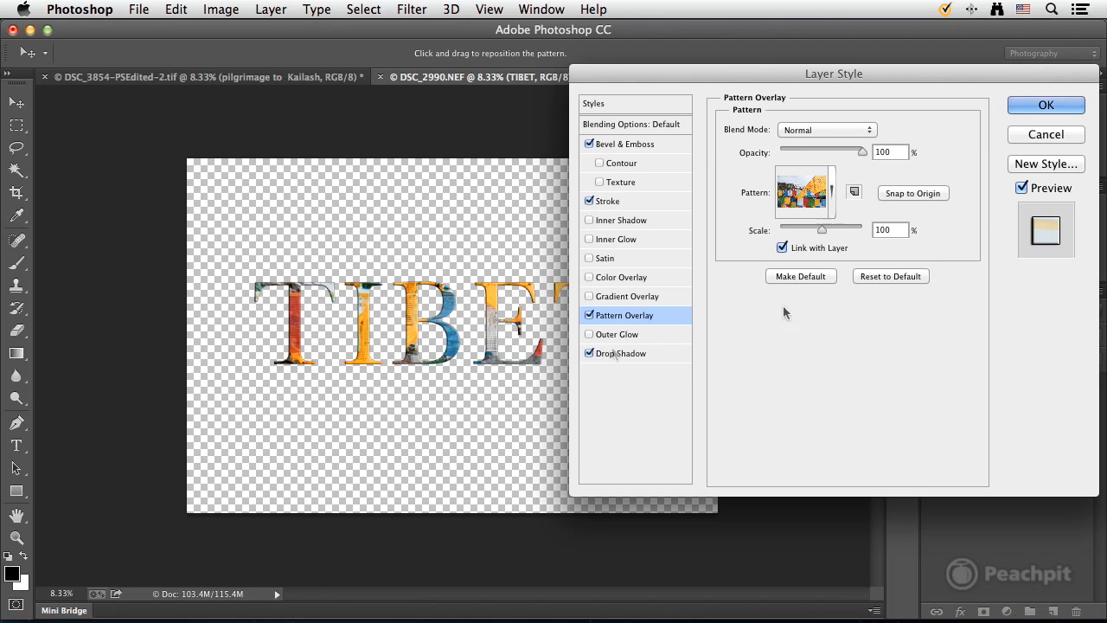
pyautogui.click(644, 357)
pyautogui.moveTo(782, 208); pyautogui.dragTo(810, 207)
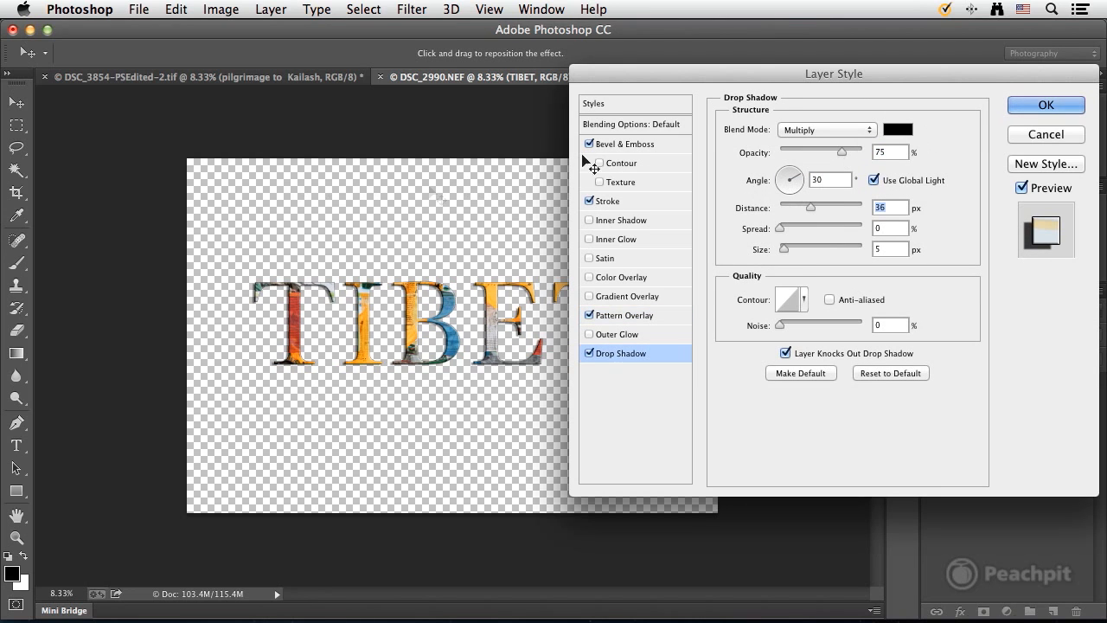
pyautogui.click(1045, 103)
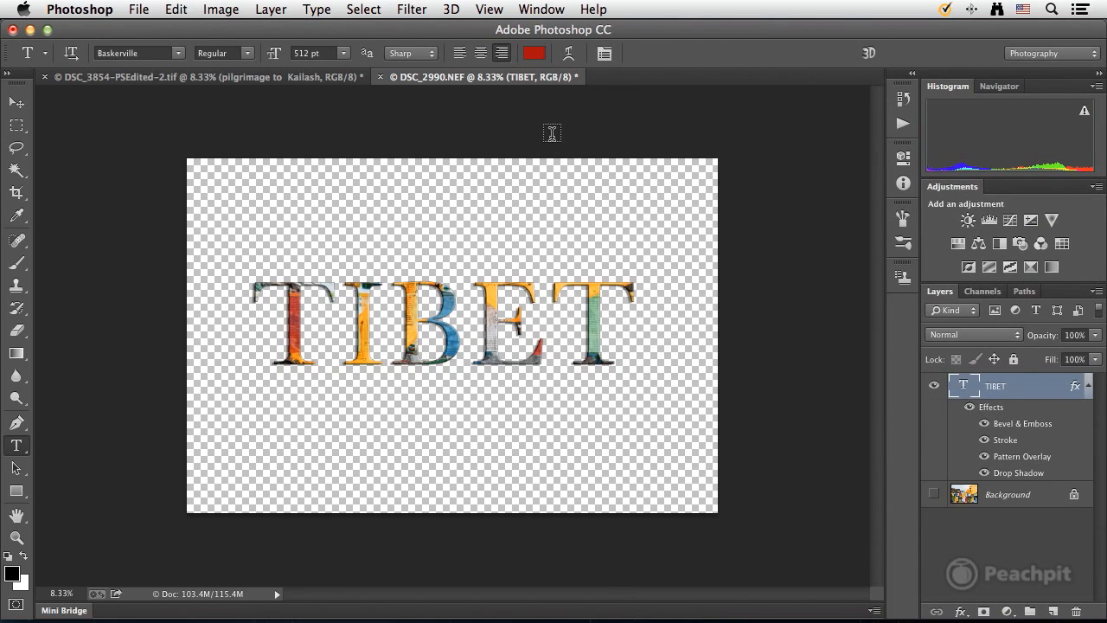
# - Delete the hidden Background layer, leaving only the TIBET text layer
pyautogui.click(1028, 495)
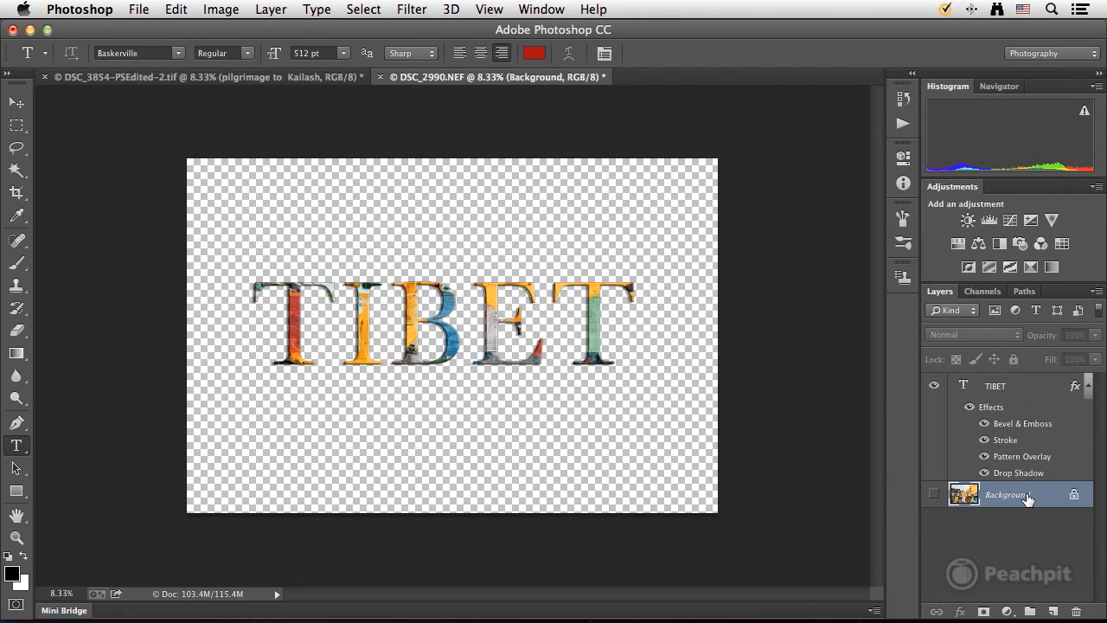
pyautogui.moveTo(1027, 500); pyautogui.dragTo(1082, 612)
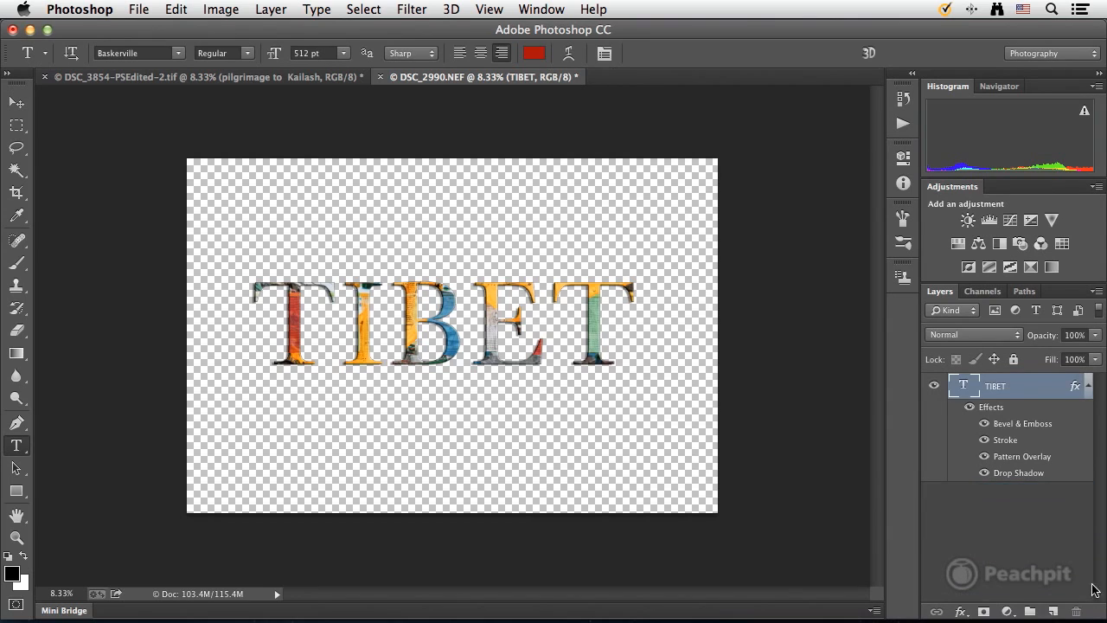